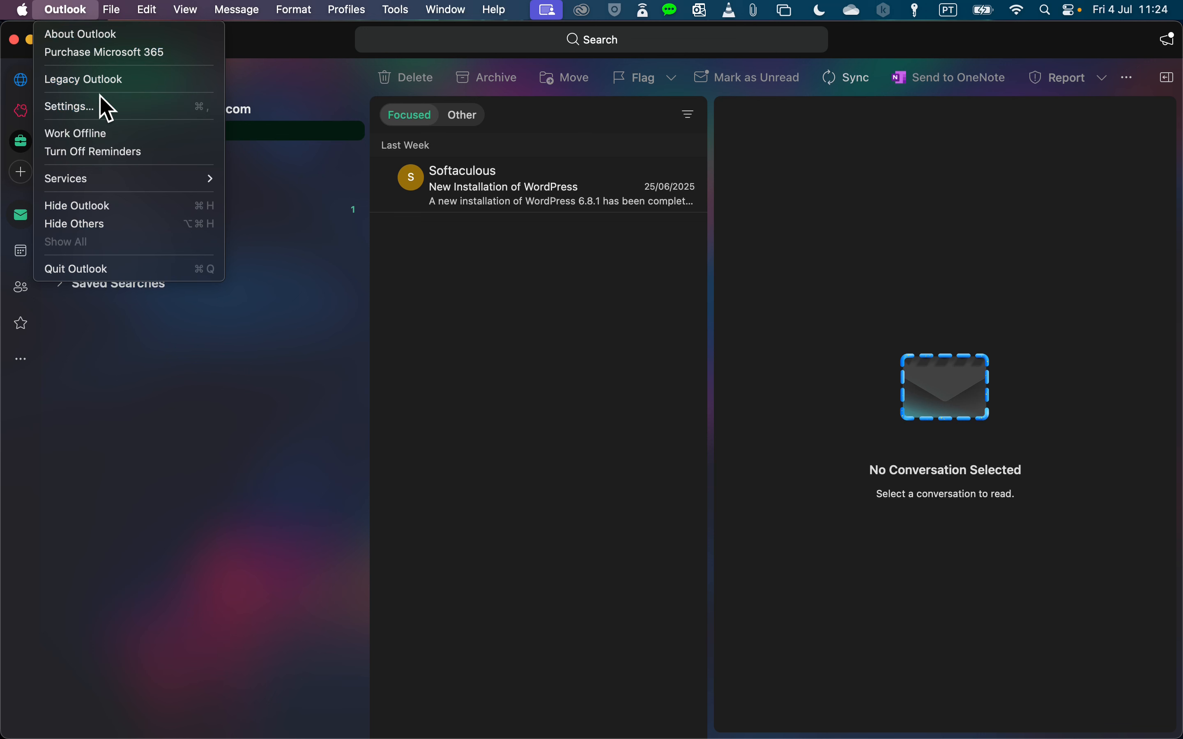
left_click(128, 112)
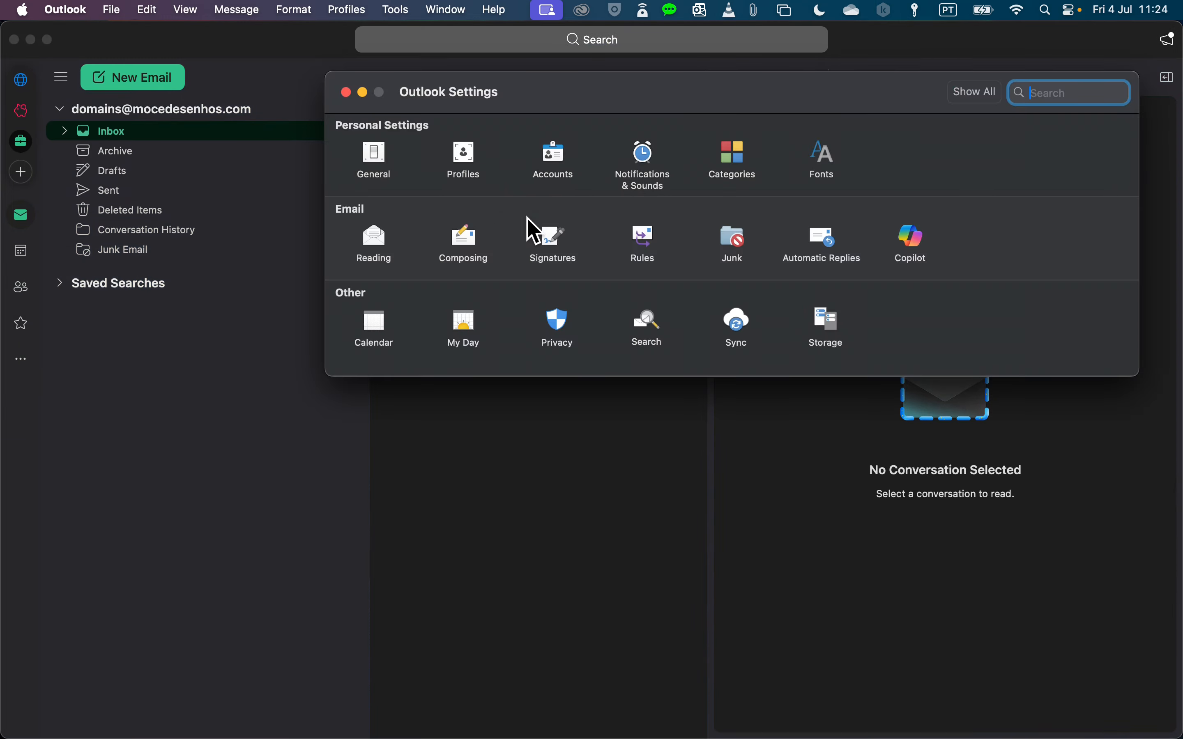
left_click(563, 163)
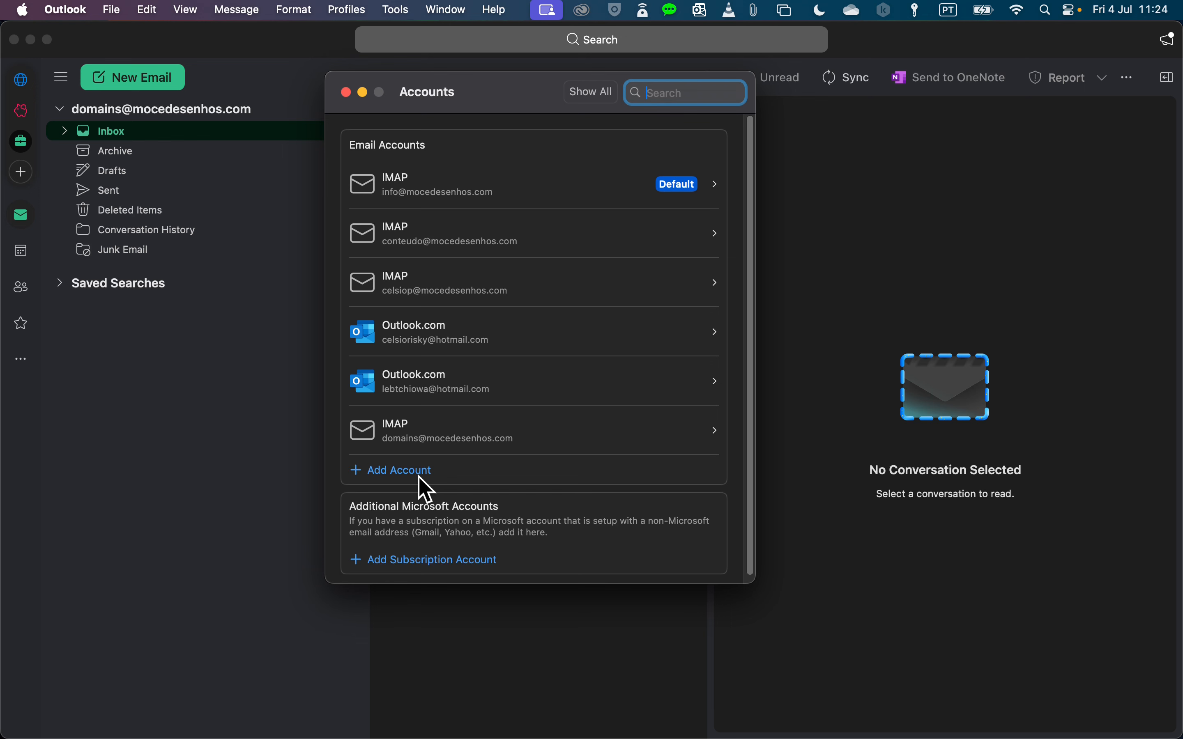
left_click(346, 93)
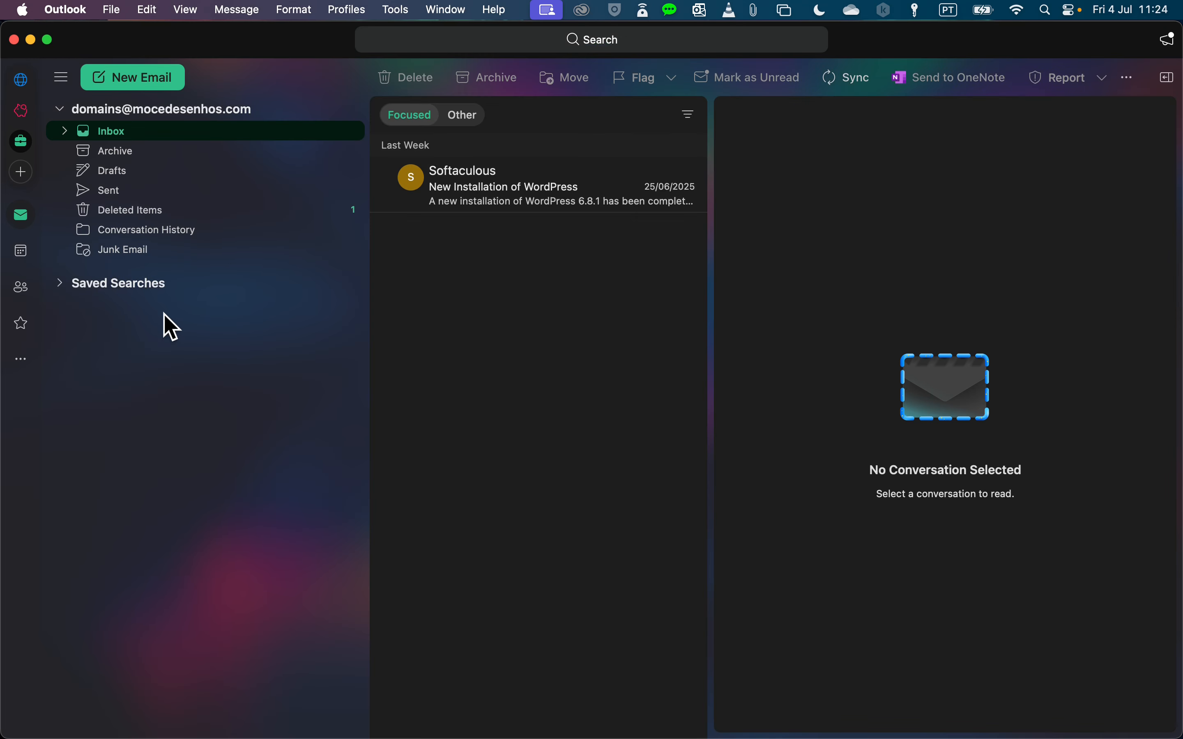
right_click(175, 110)
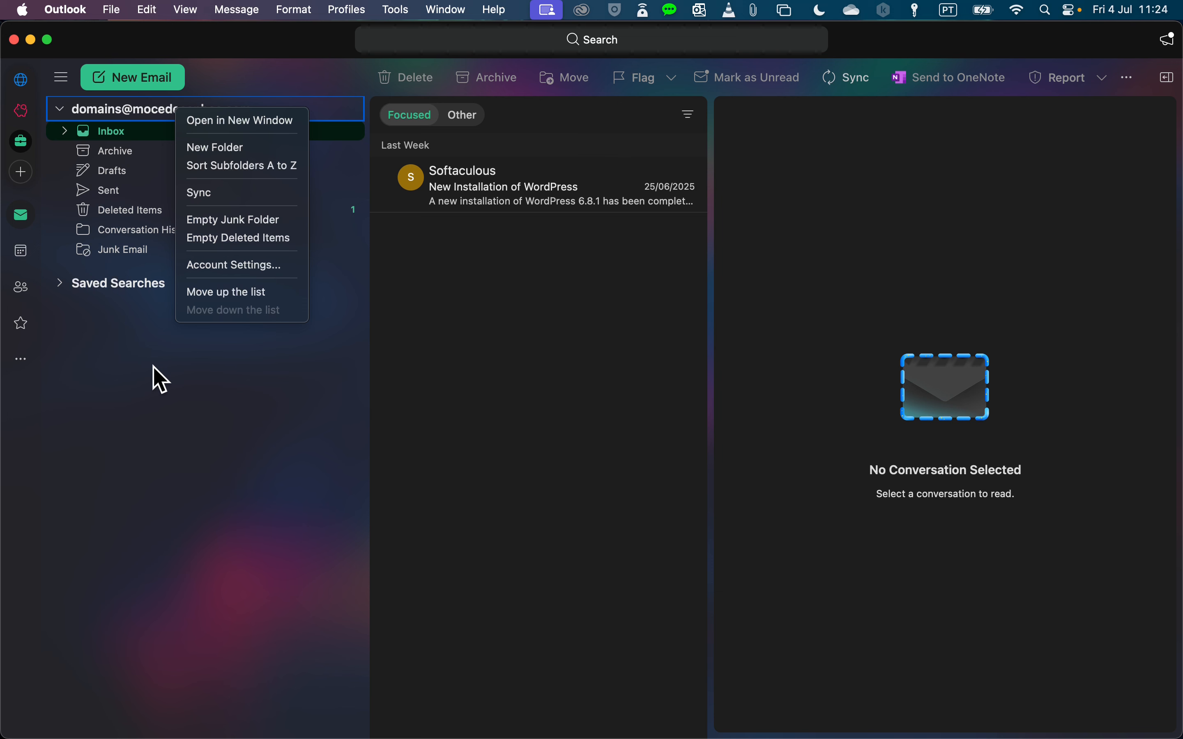
left_click(249, 270)
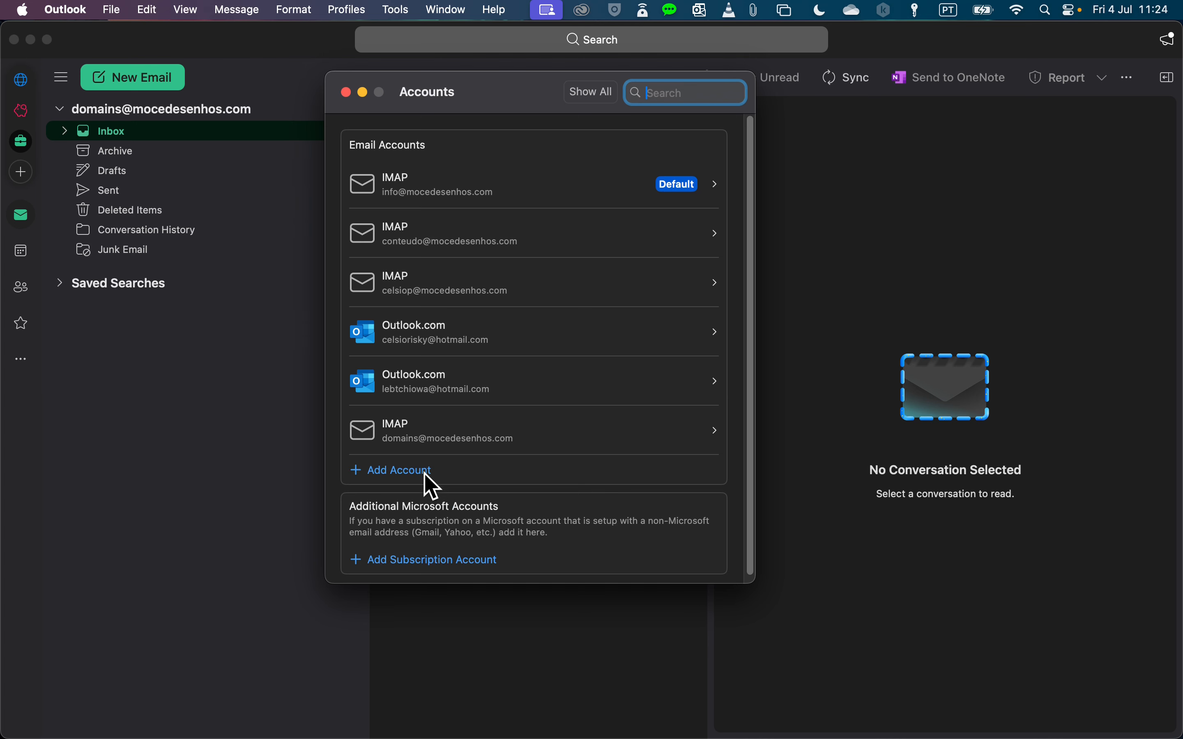
left_click(345, 92)
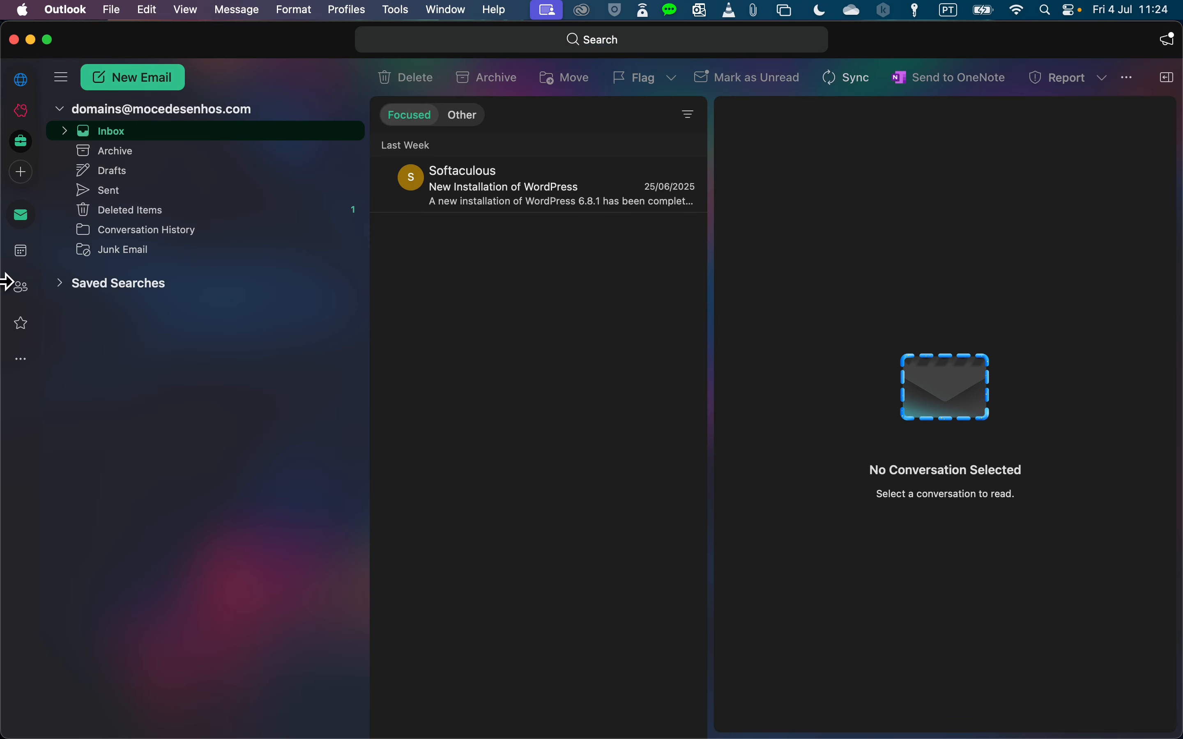
- Begin adding a new email account from the profile options, then cancel that setup
left_click(23, 174)
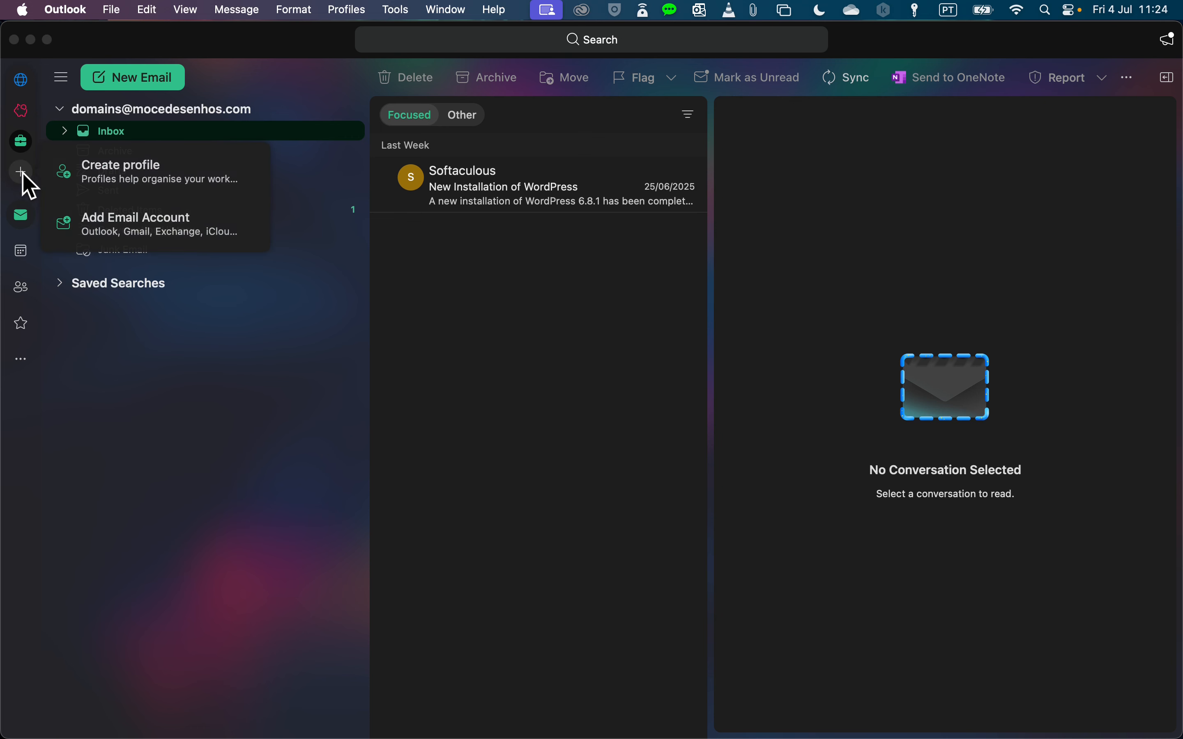
left_click(170, 236)
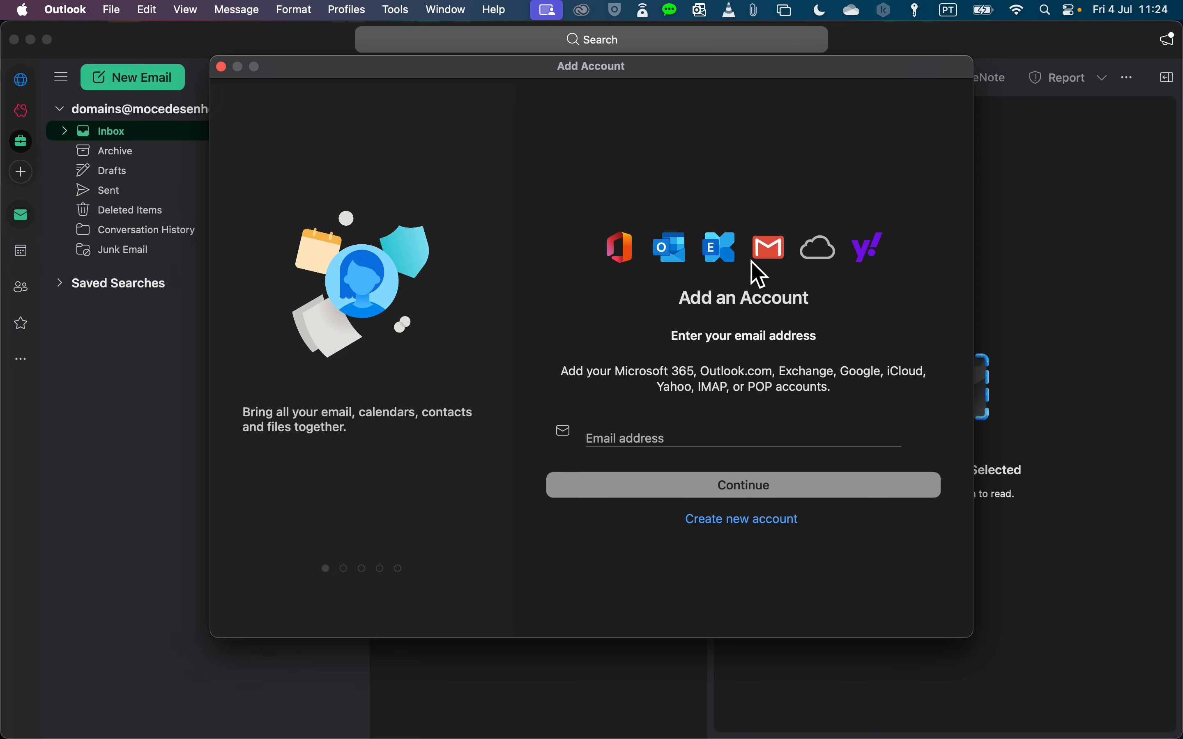
left_click(222, 66)
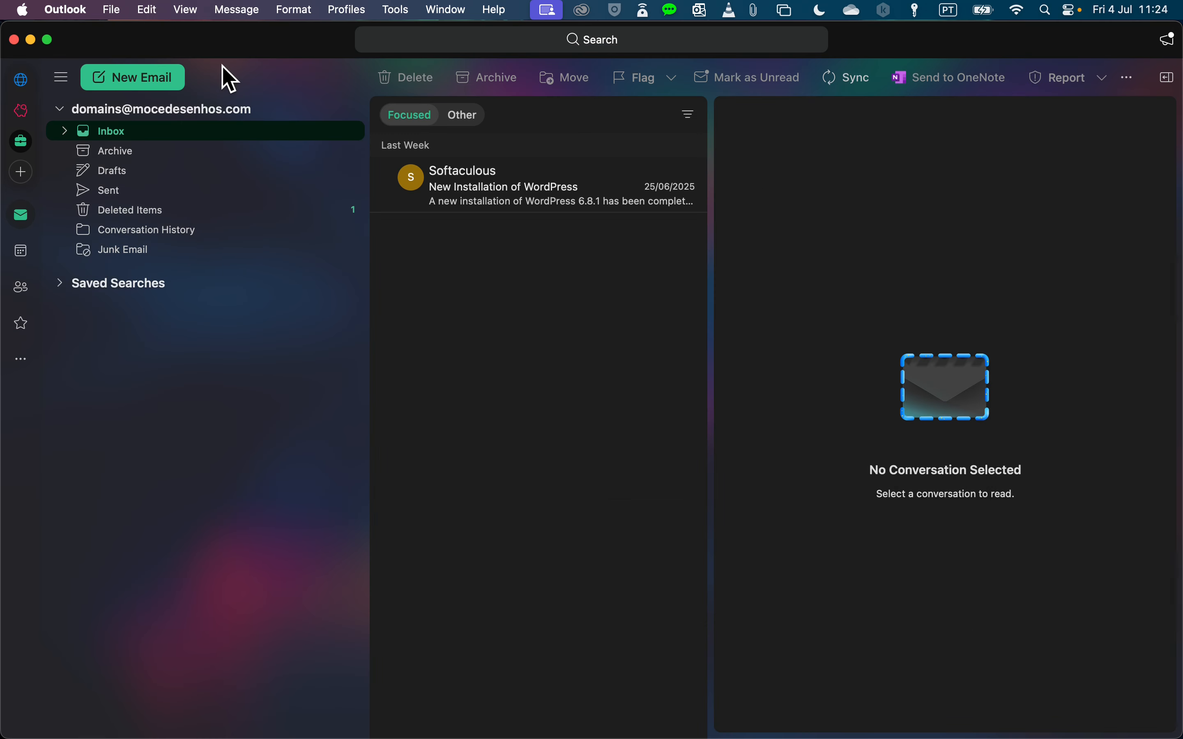
- From the domains account's Account Settings, choose Add Account and enter the new demo email address
right_click(161, 109)
left_click(239, 264)
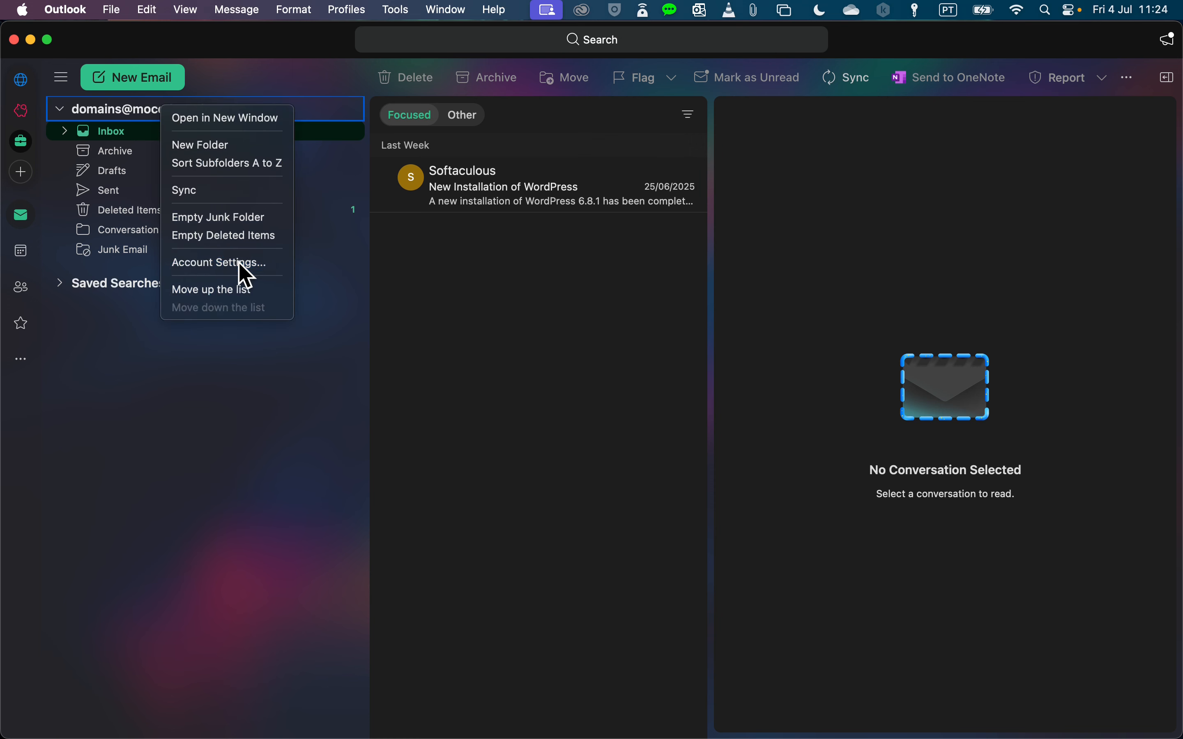
left_click(411, 471)
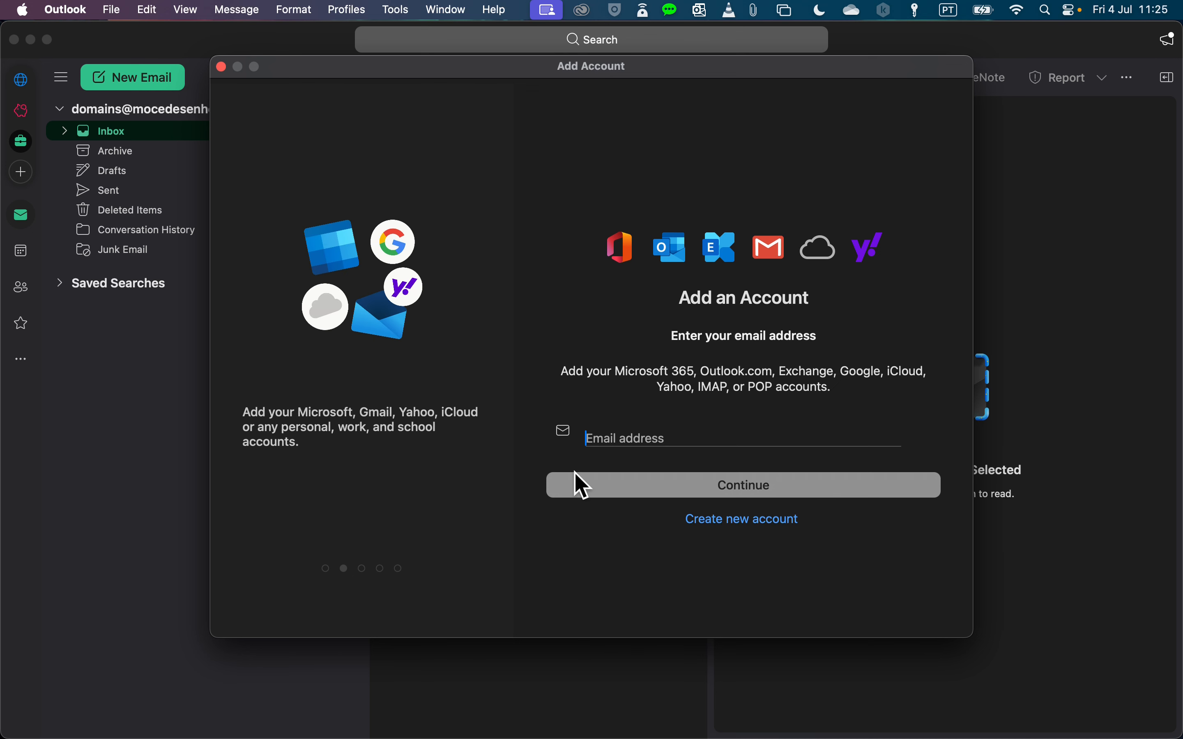
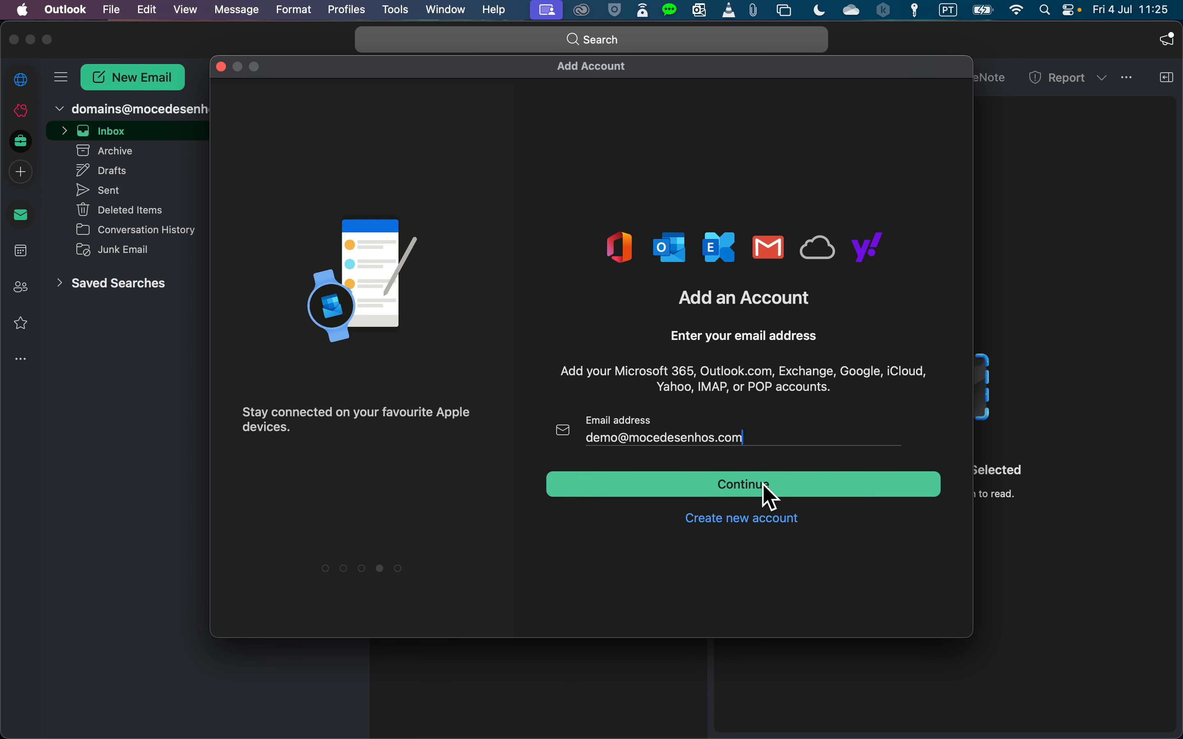
- Submit the address, mark it as not Exchange, pick IMAP, and choose syncing directly with IMAP
left_click(779, 496)
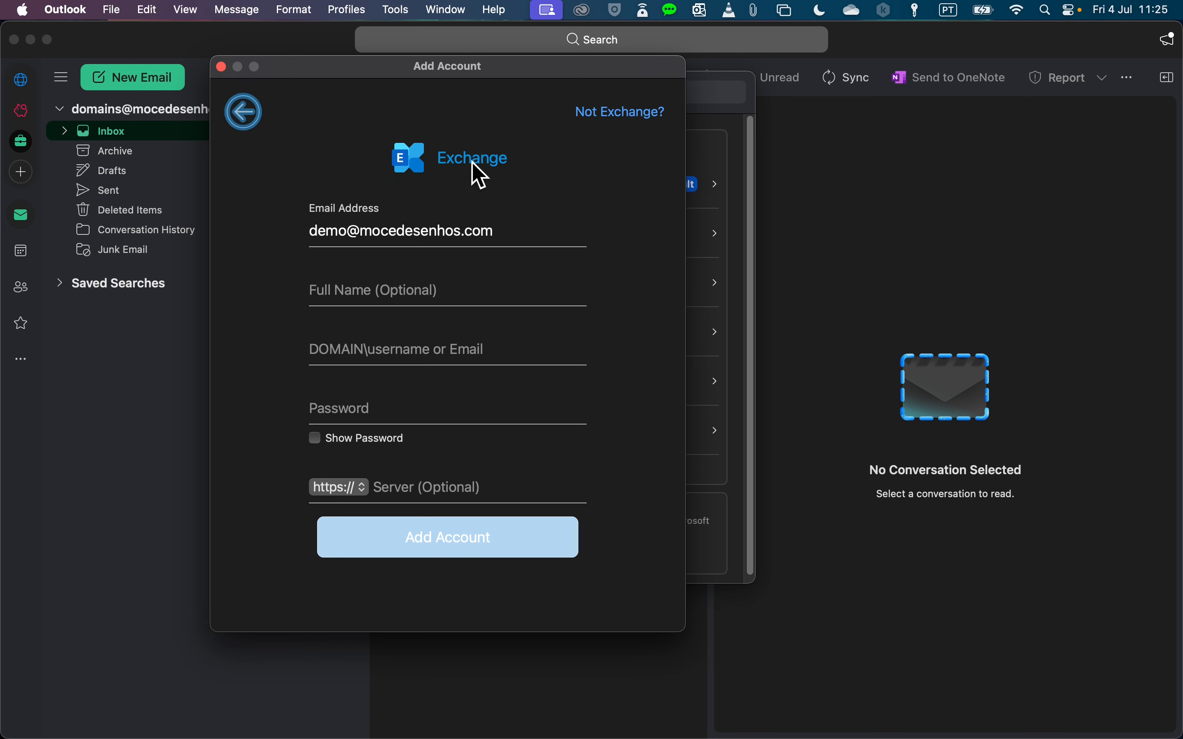
left_click(632, 117)
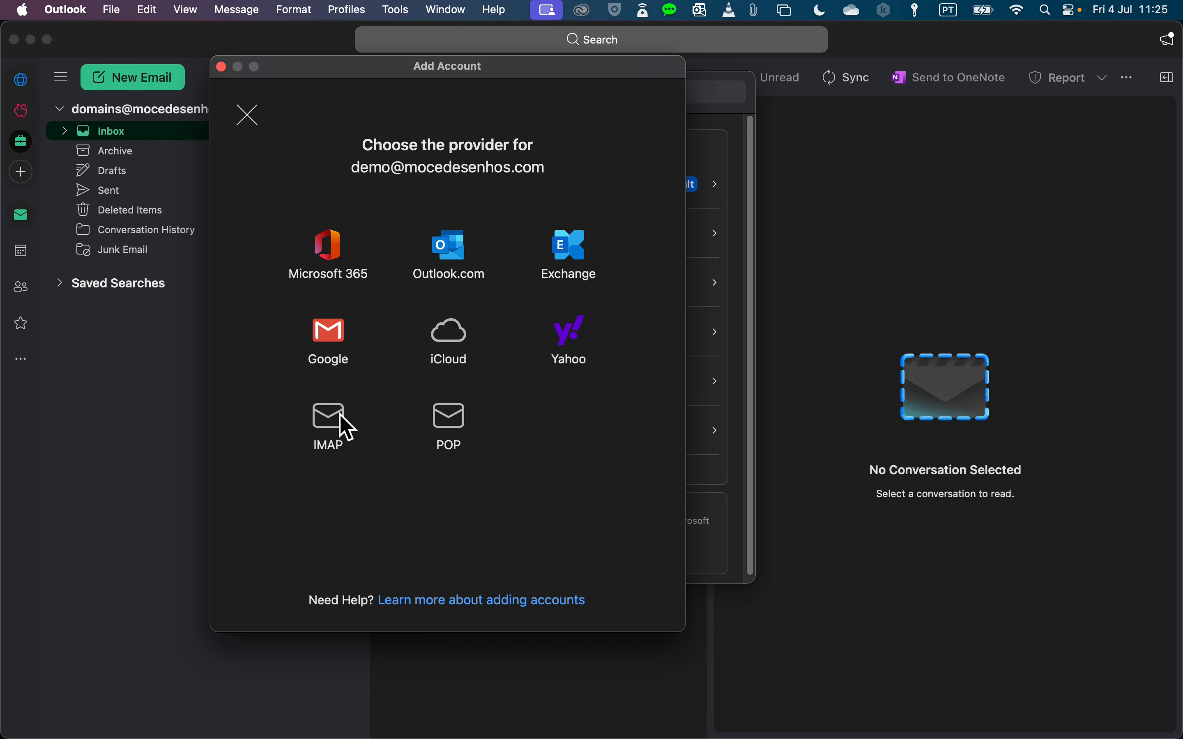
left_click(326, 424)
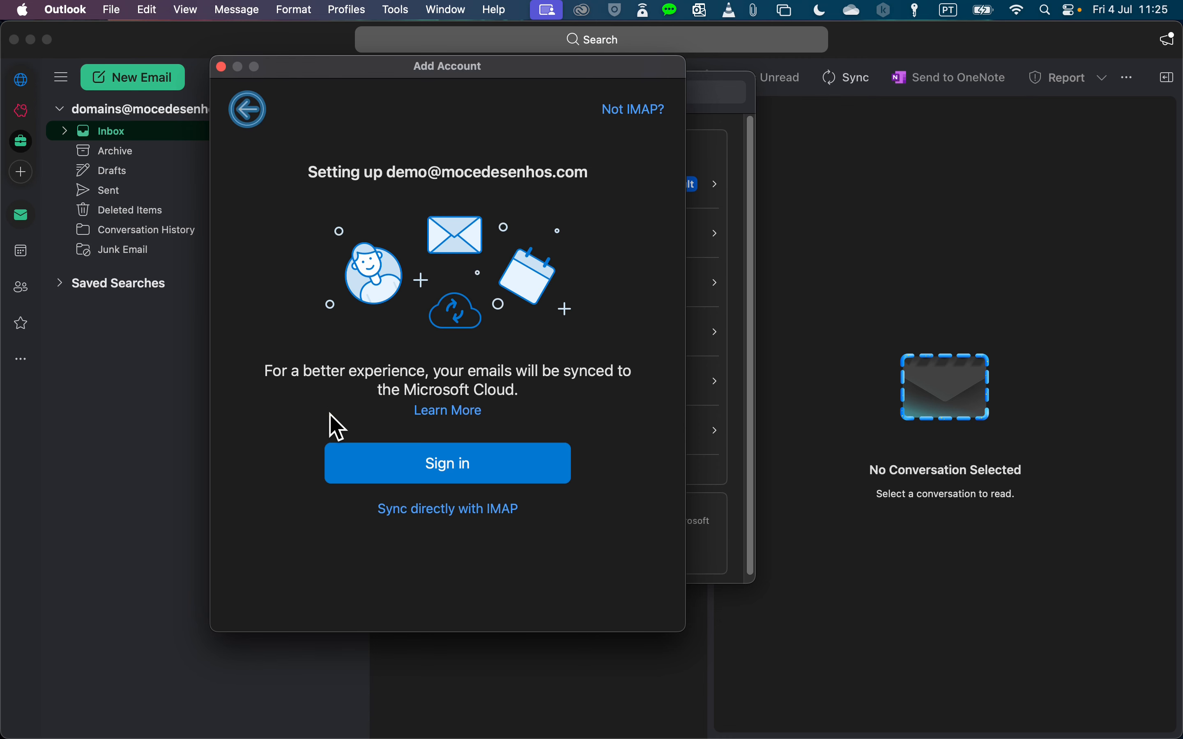
left_click(451, 463)
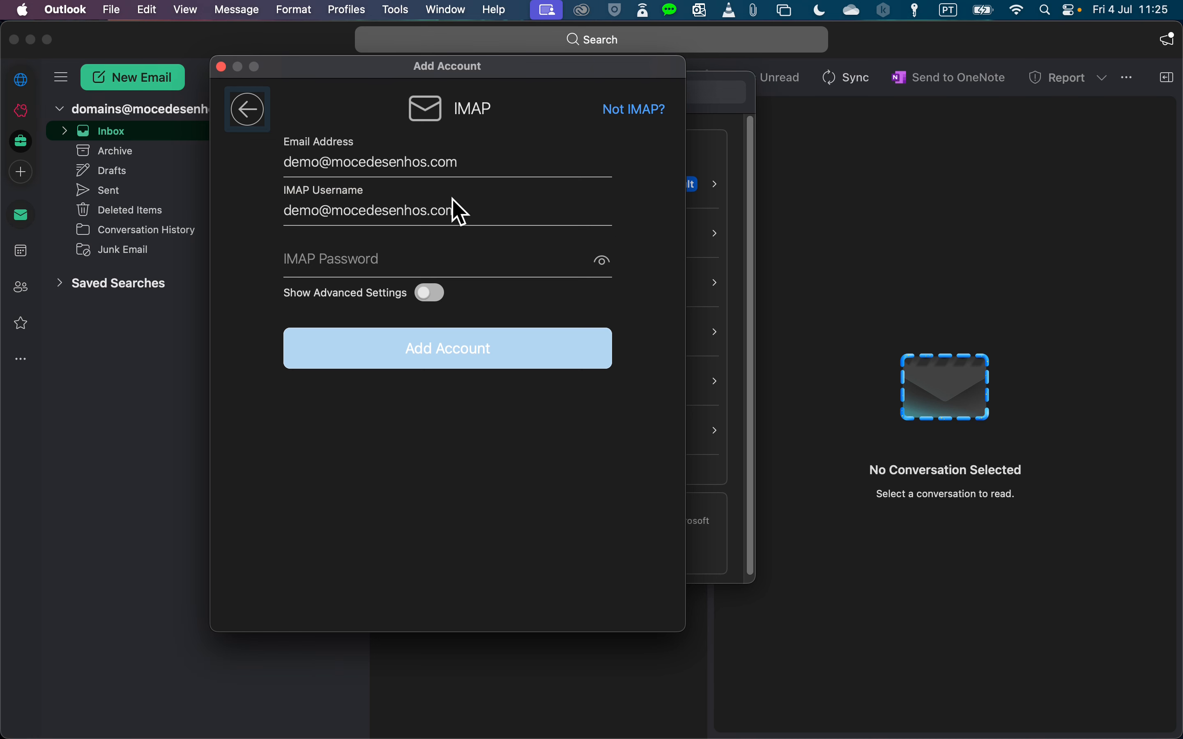
- Paste the account password into the IMAP Password field
left_click(335, 262)
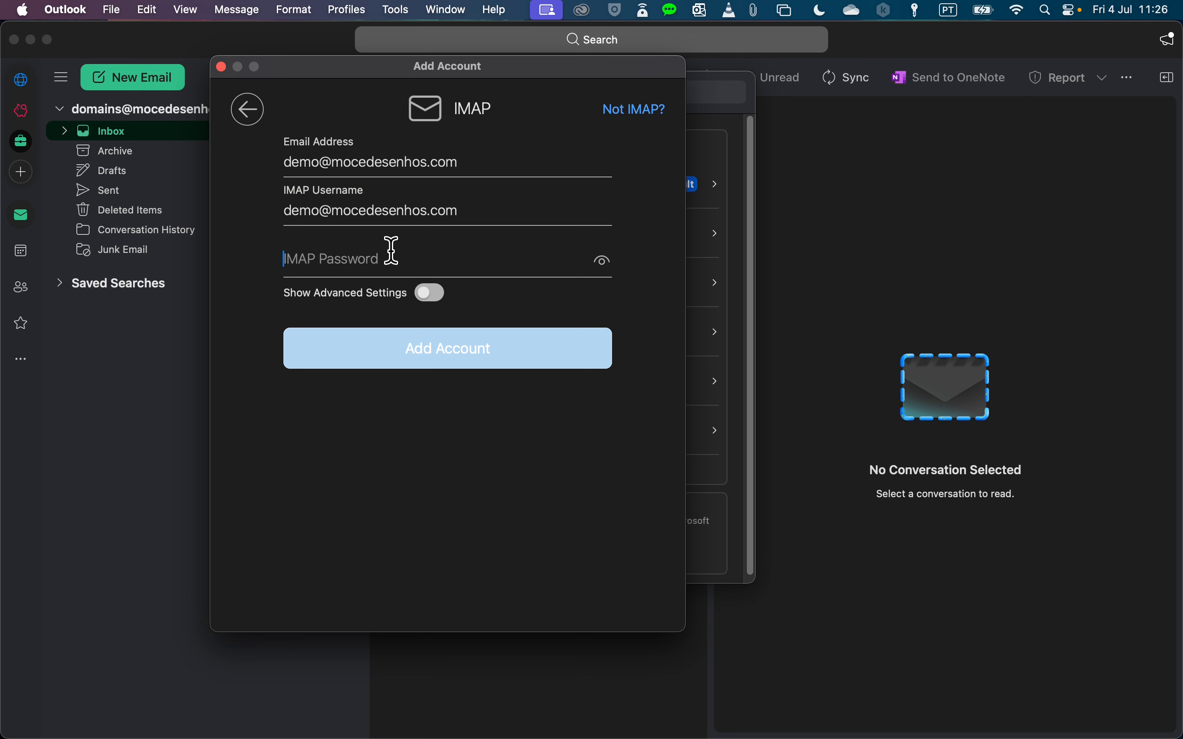
key("super+v")
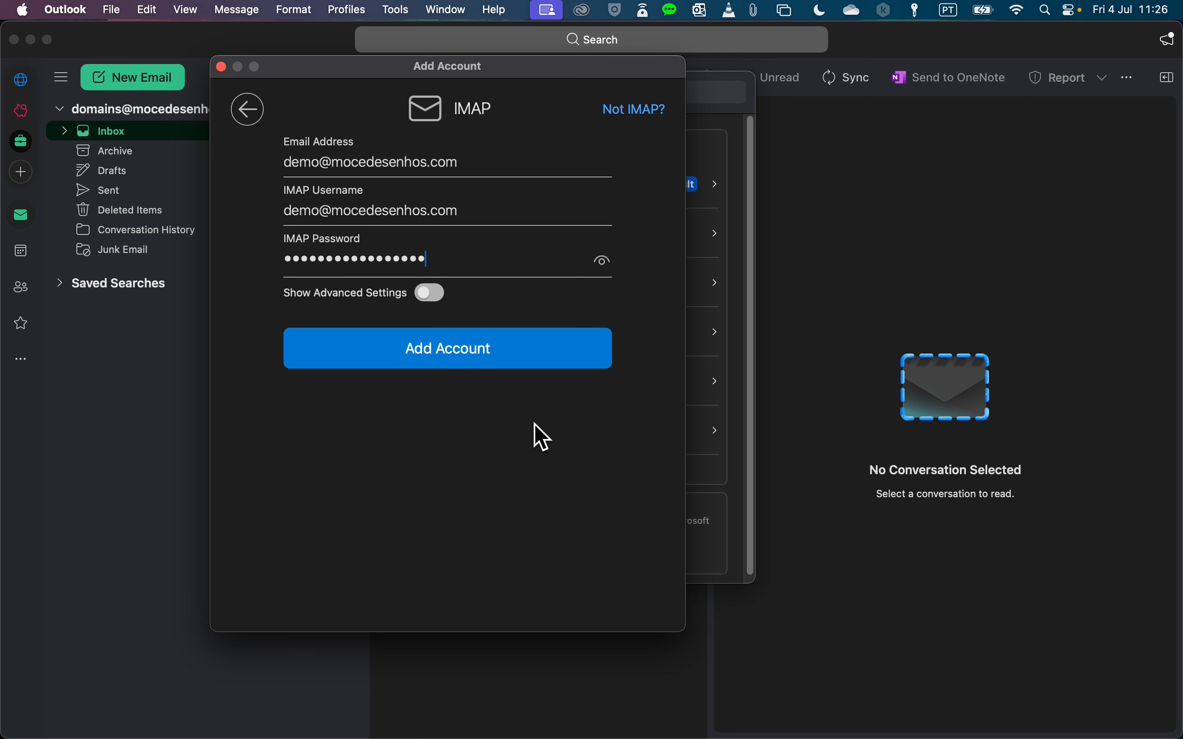
- Reveal the server settings: incoming mail.mocedesenhos.com port 993, outgoing port 465, both SSL
left_click(432, 293)
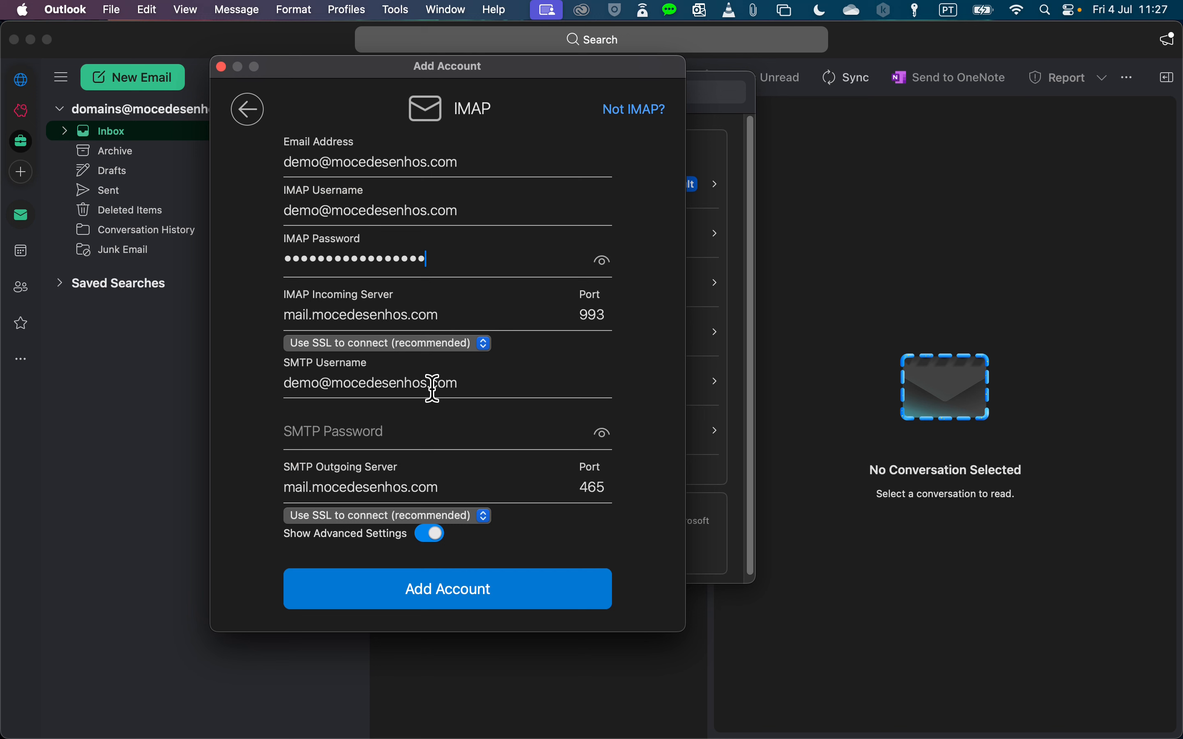
- Paste the SMTP password and keep Use SSL to connect for the incoming IMAP server
left_click(401, 433)
key("super+v")
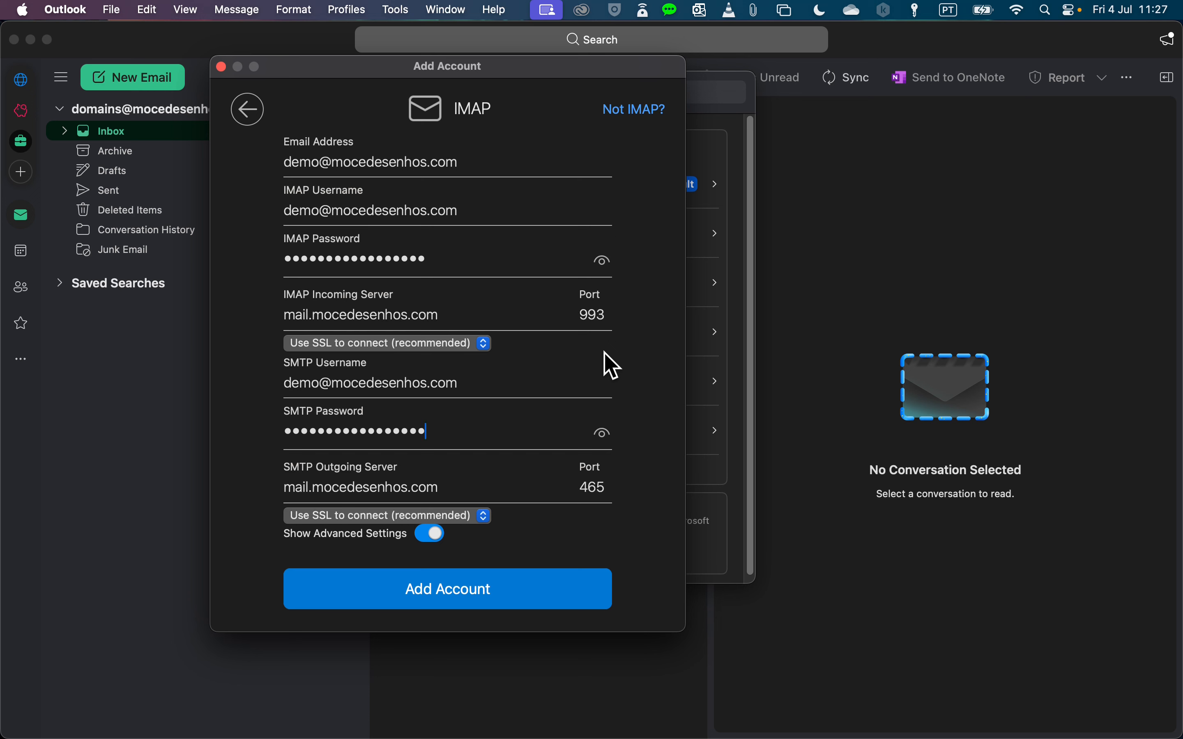
left_click(414, 343)
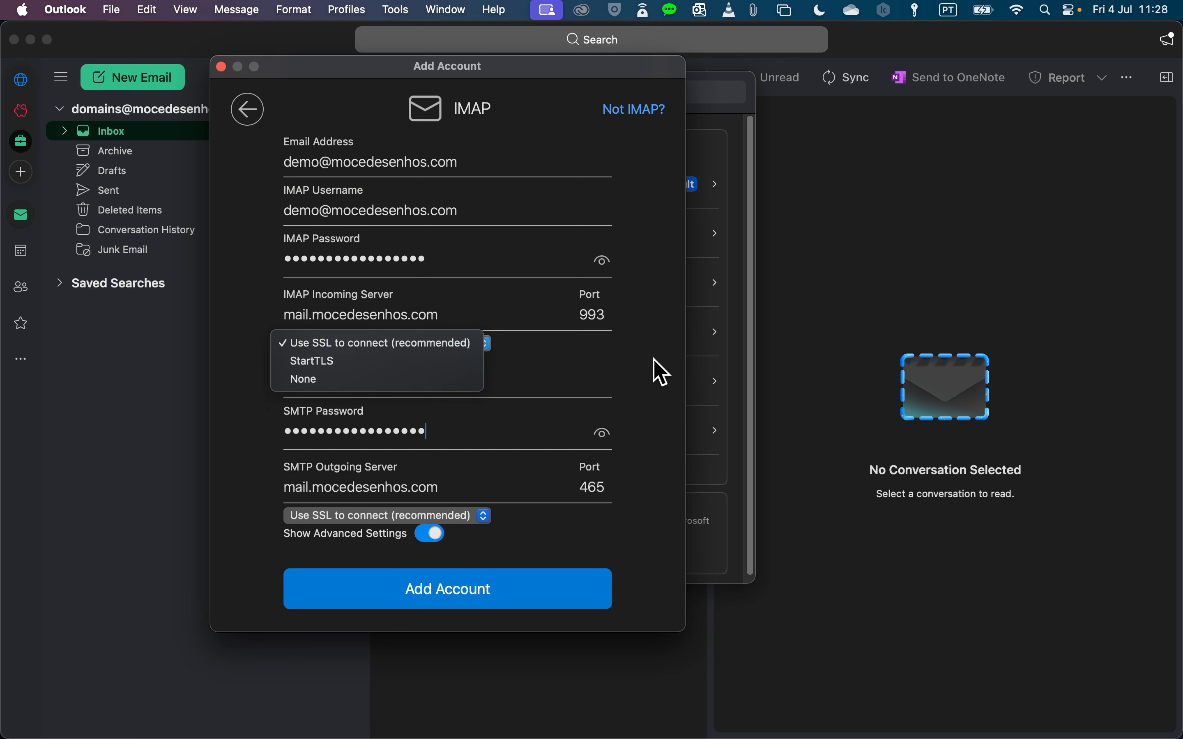
left_click(630, 353)
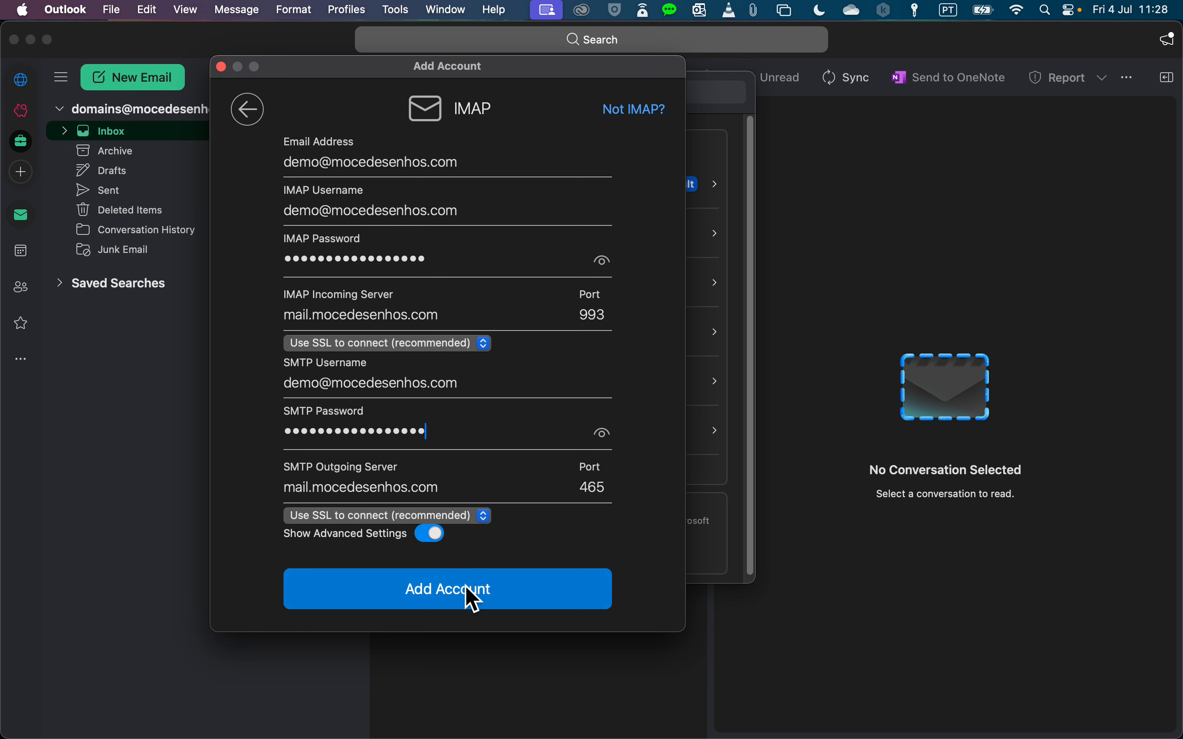
- Add the IMAP account and assign it to the Work profile
left_click(481, 589)
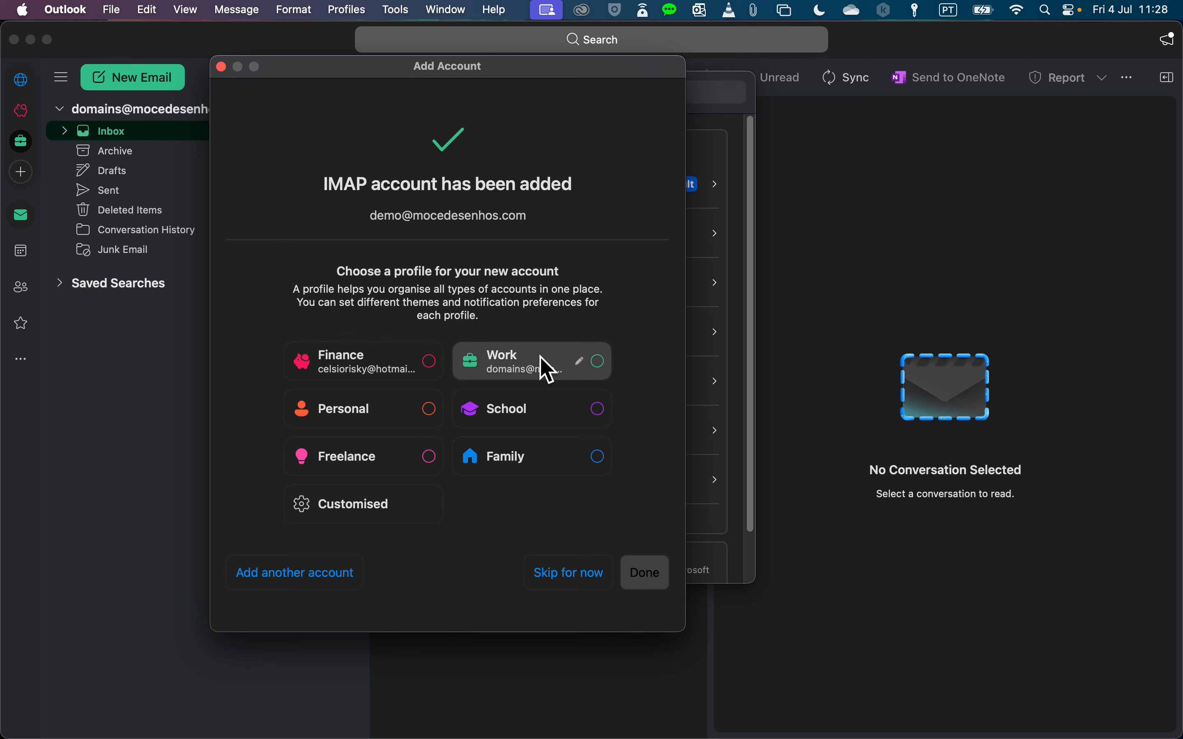
left_click(547, 372)
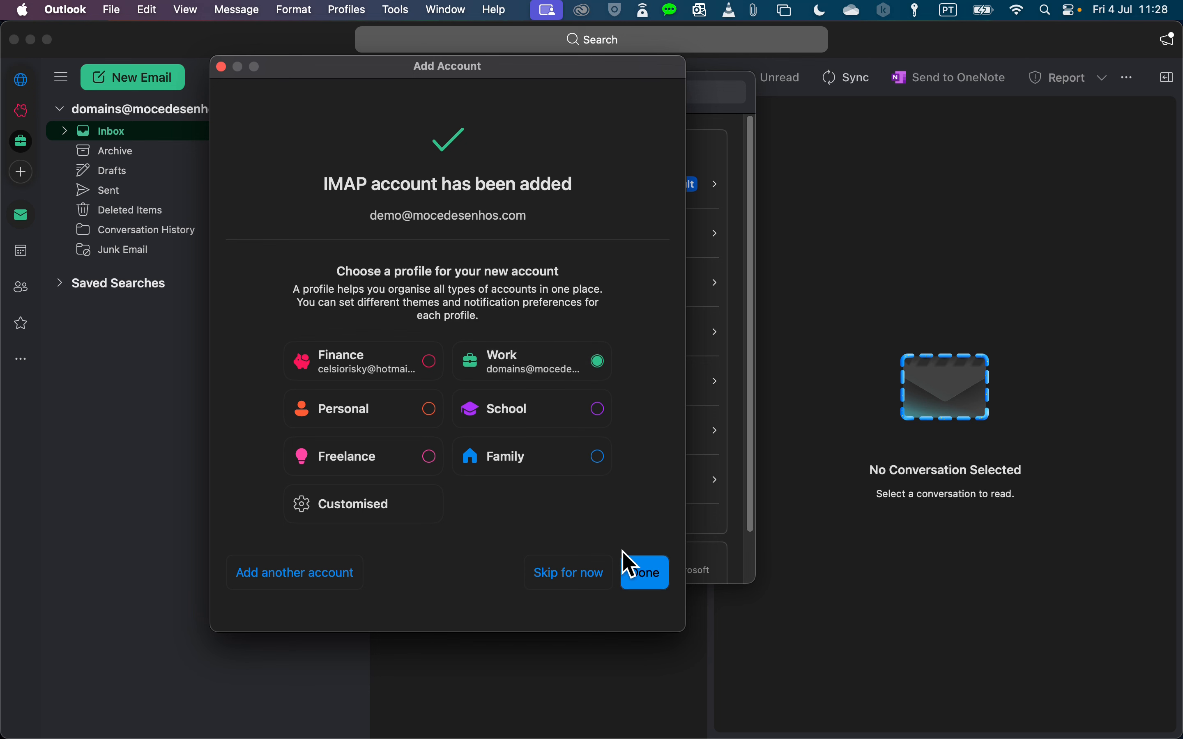
left_click(645, 573)
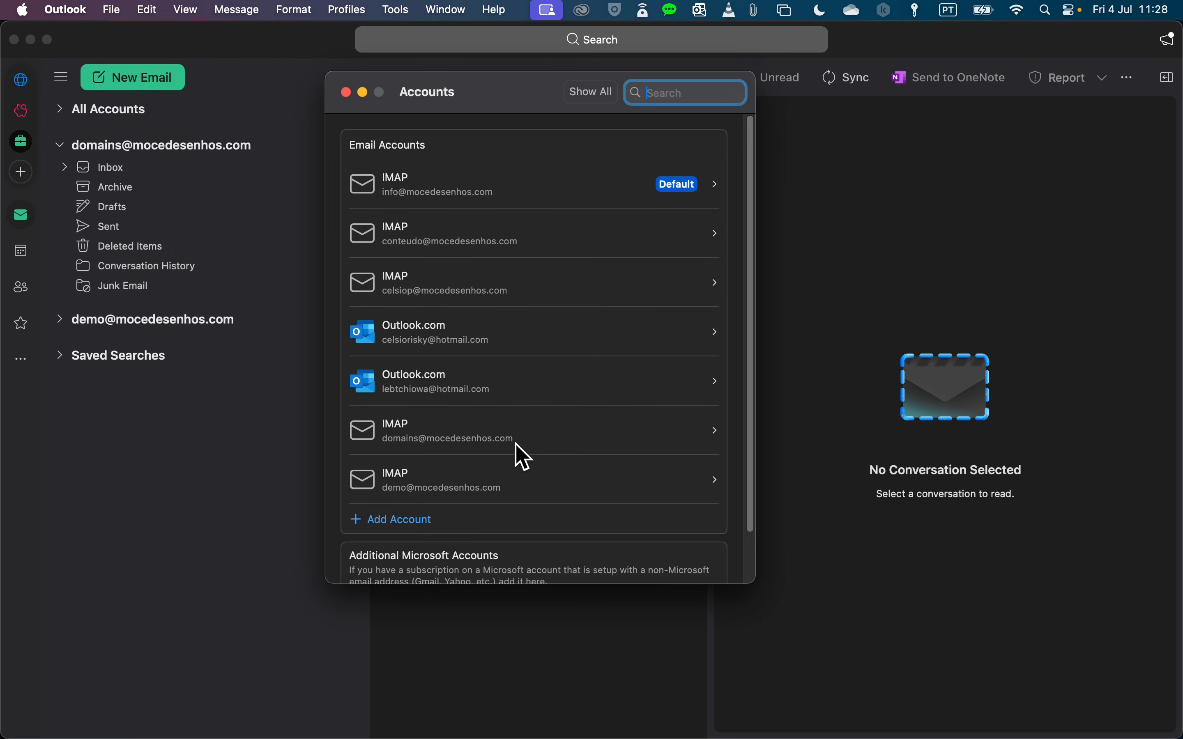
- Close the accounts list and expand the new demo account's folders in the sidebar
scroll(417, 330, "down", 5)
scroll(417, 333, "up", 5)
left_click(345, 92)
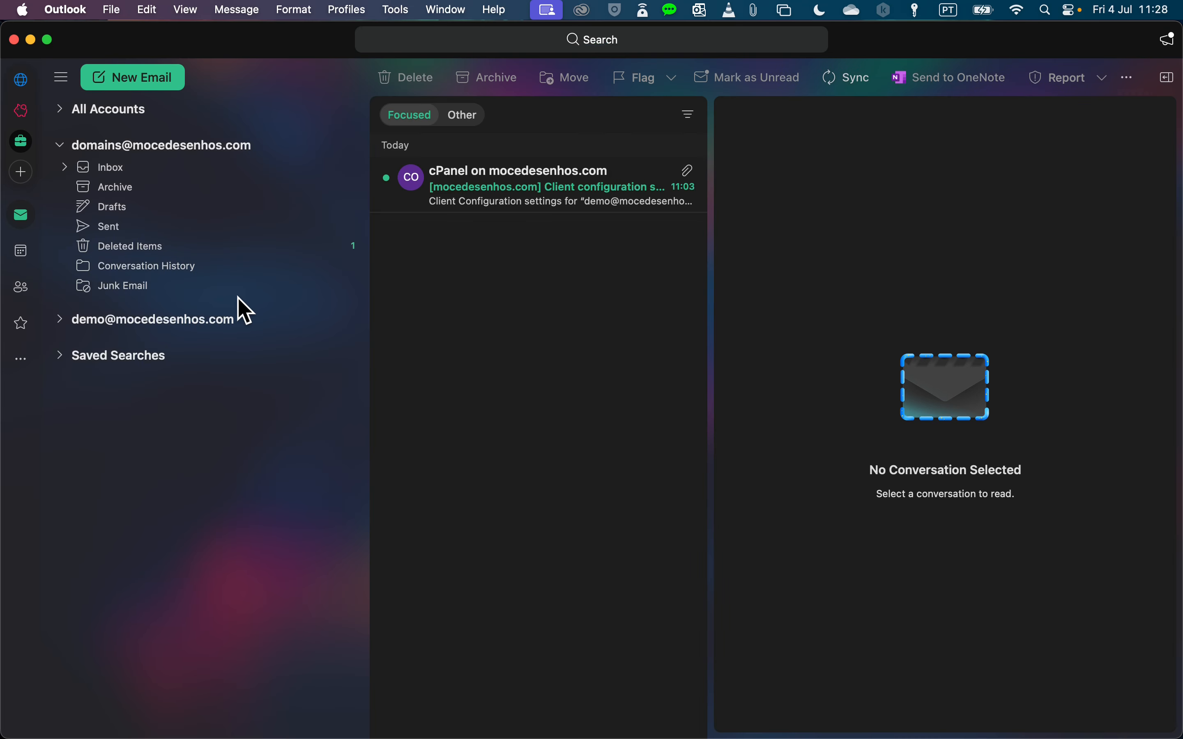
left_click(153, 324)
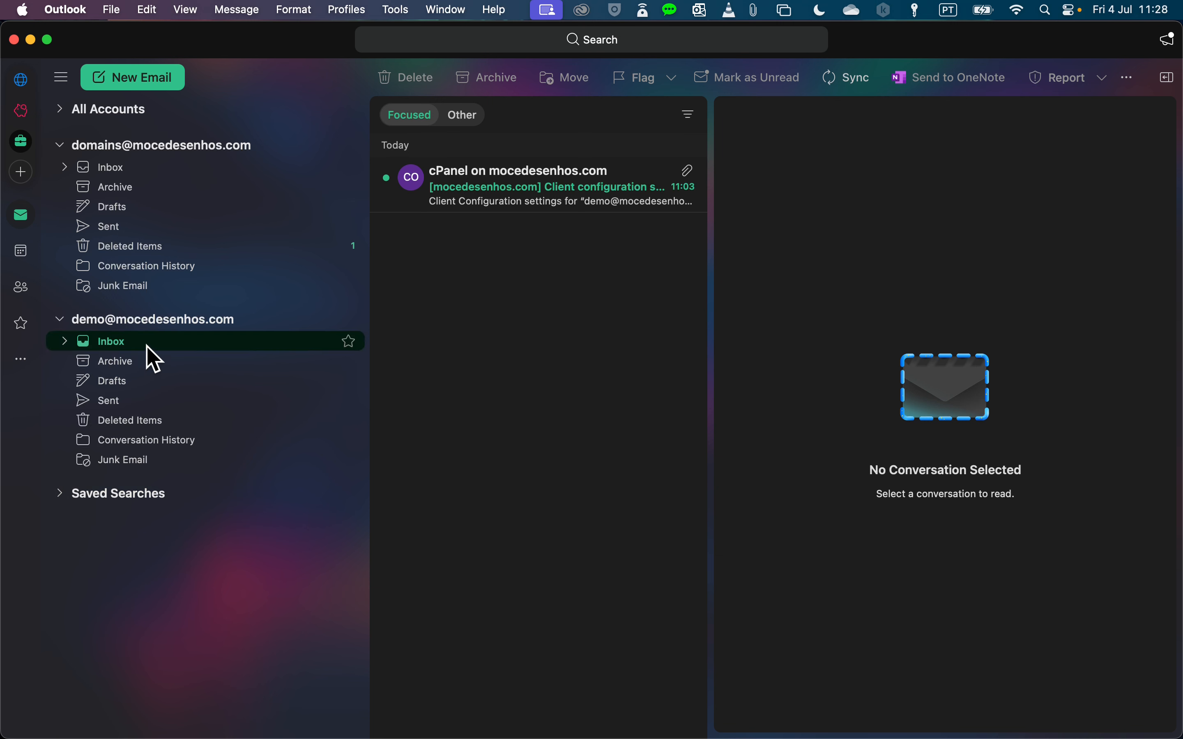